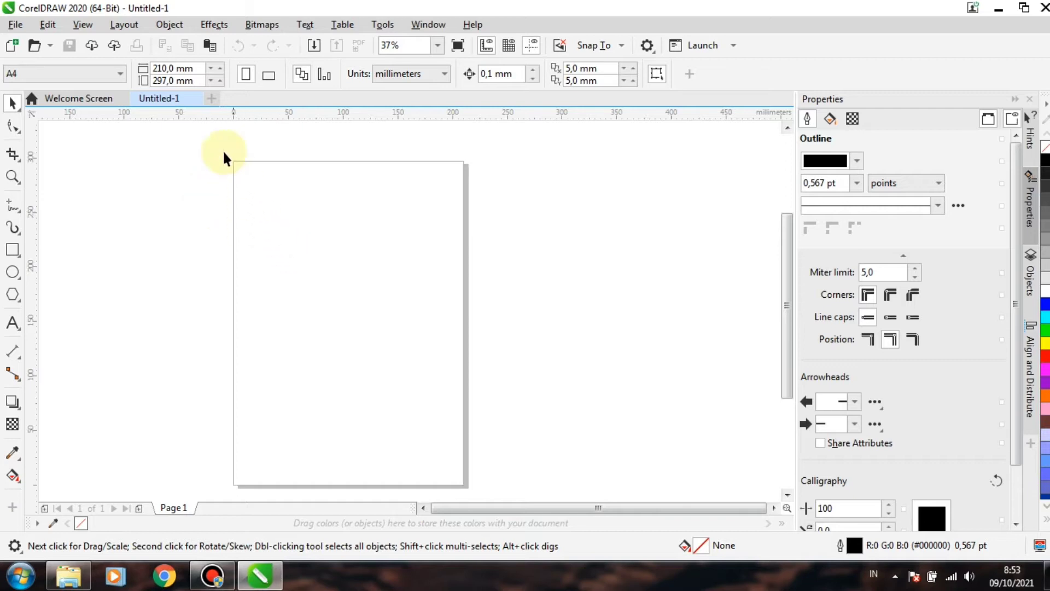
- Import the Original.jpg photo from Sample Pictures and place it at the centre of the page
click(16, 24)
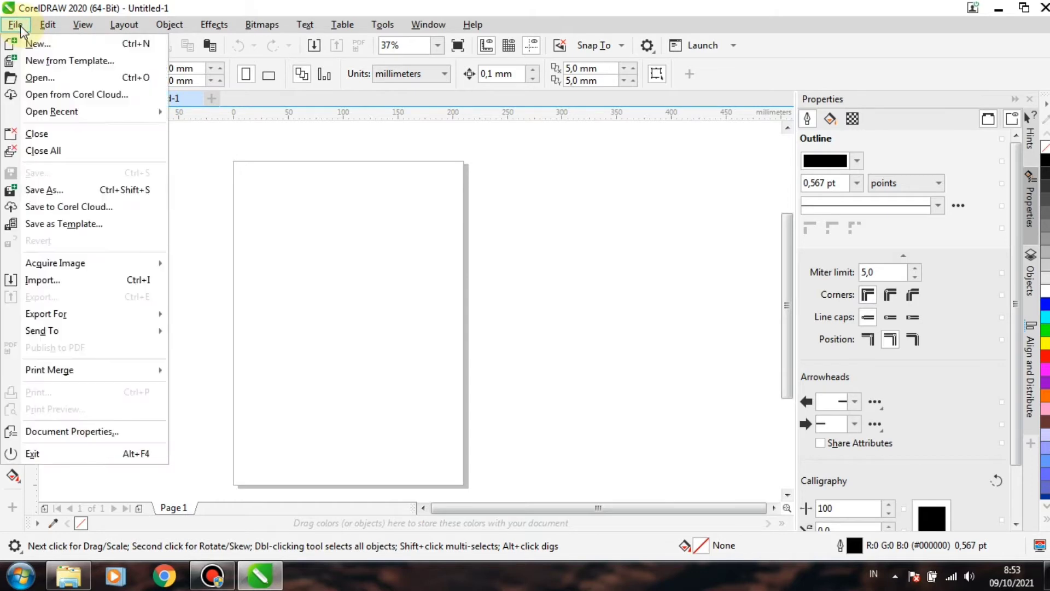
click(118, 286)
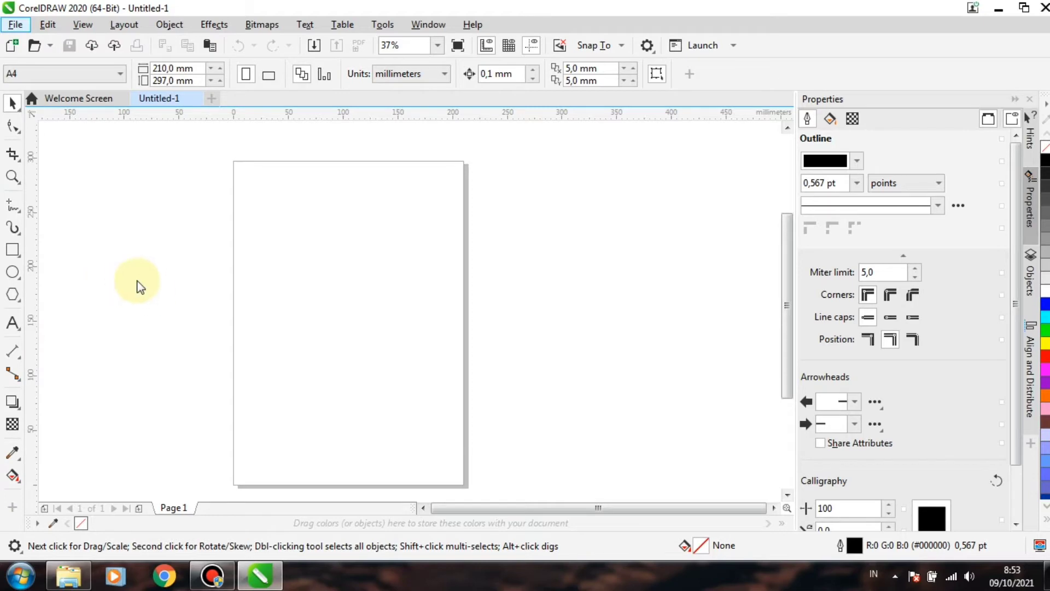
click(454, 192)
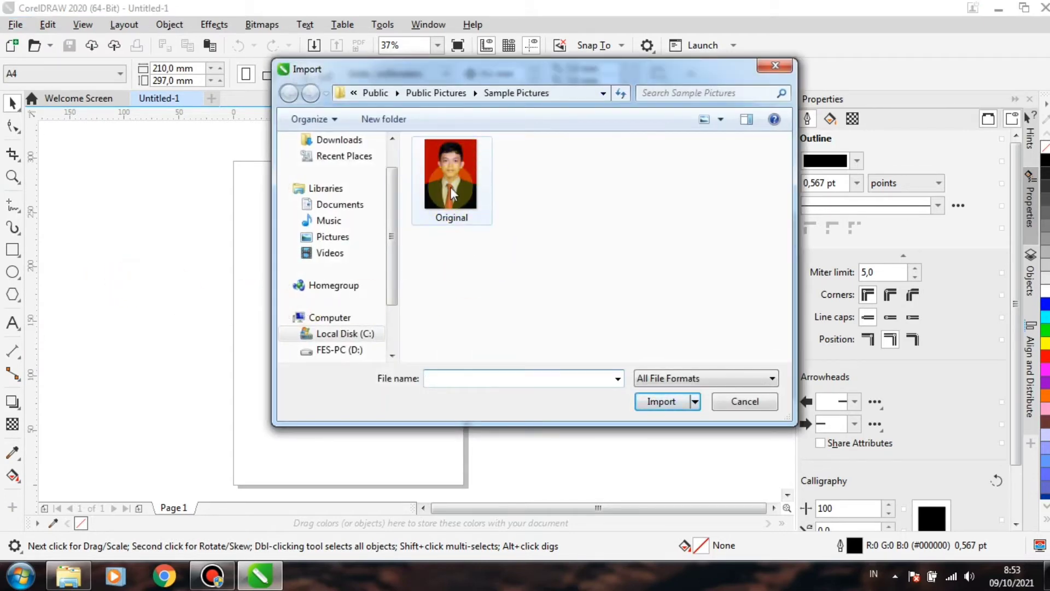
click(468, 189)
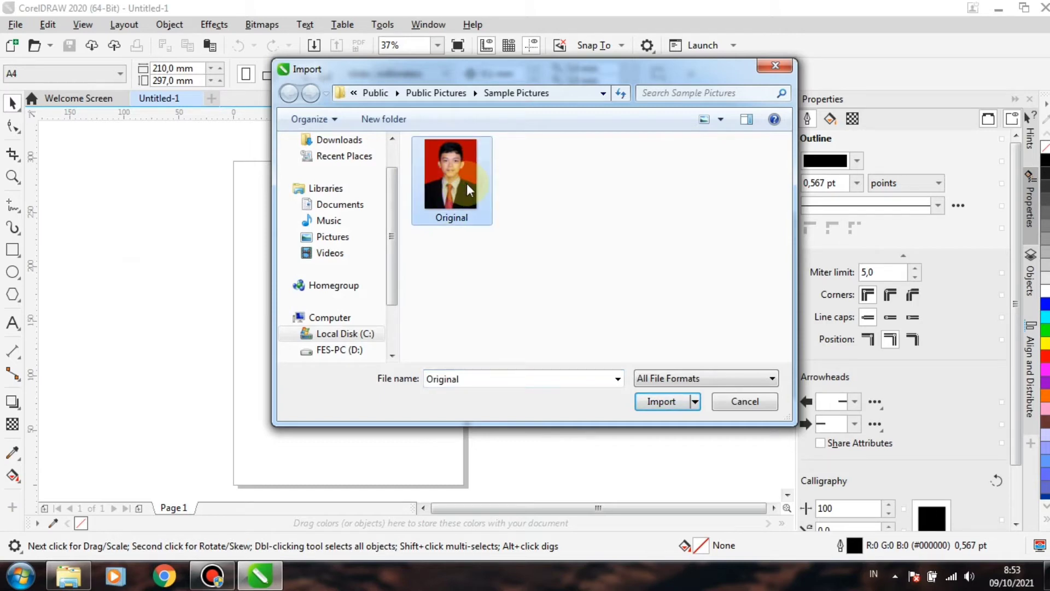
click(666, 404)
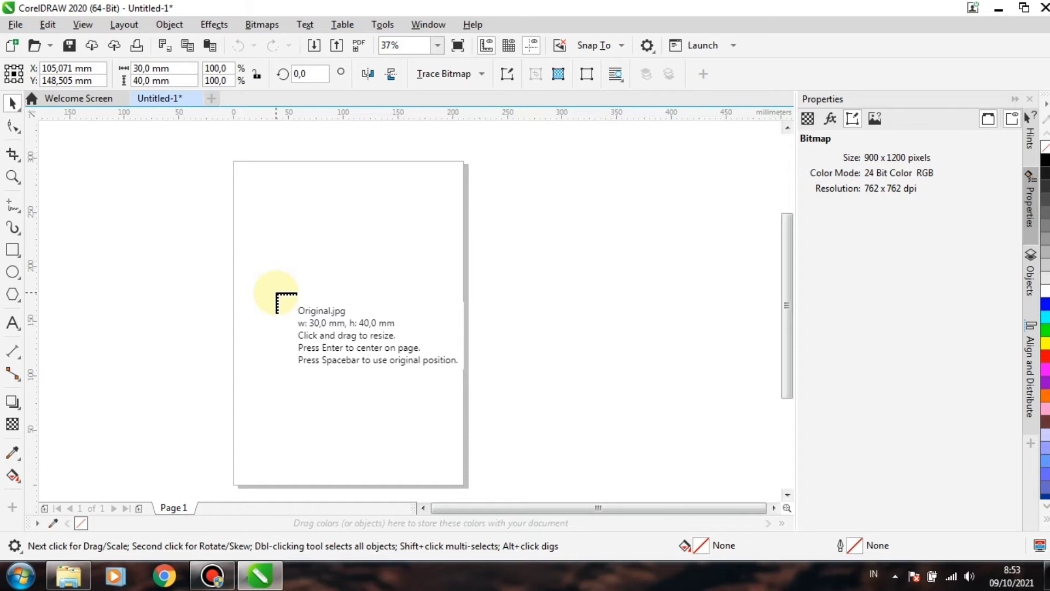
click(277, 294)
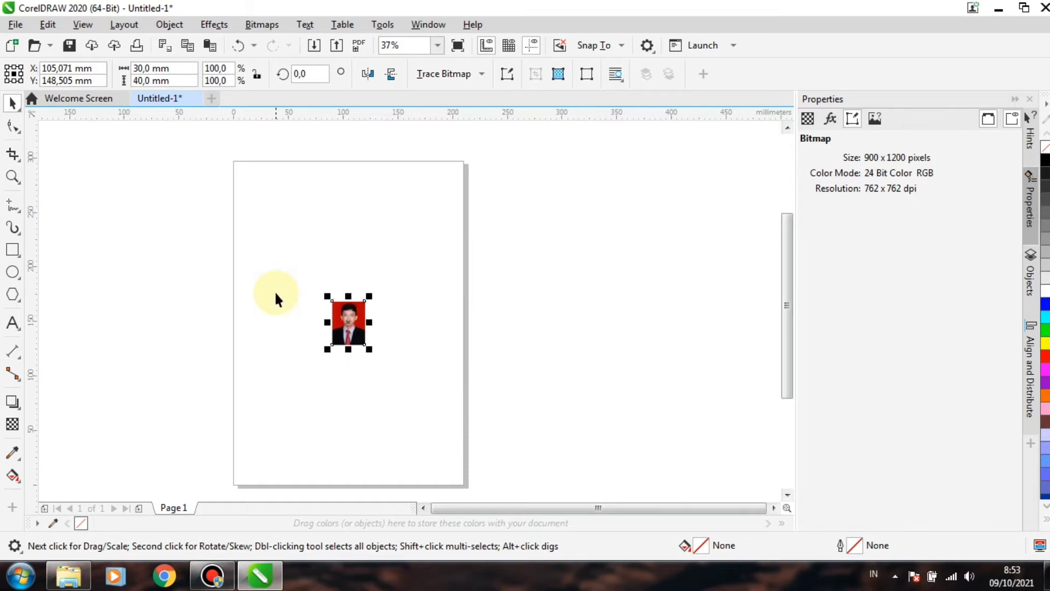
- Open the imported portrait for bitmap editing in Corel PHOTO-PAINT
scroll(270, 306, up, 1)
scroll(282, 334, up, 2)
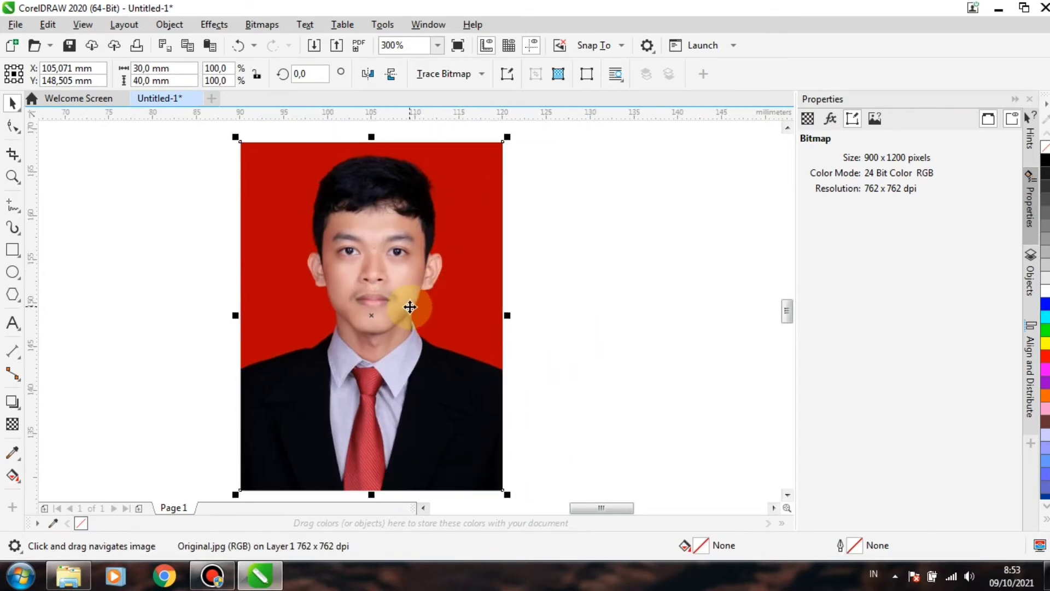
scroll(382, 322, down, 1)
scroll(383, 322, up, 1)
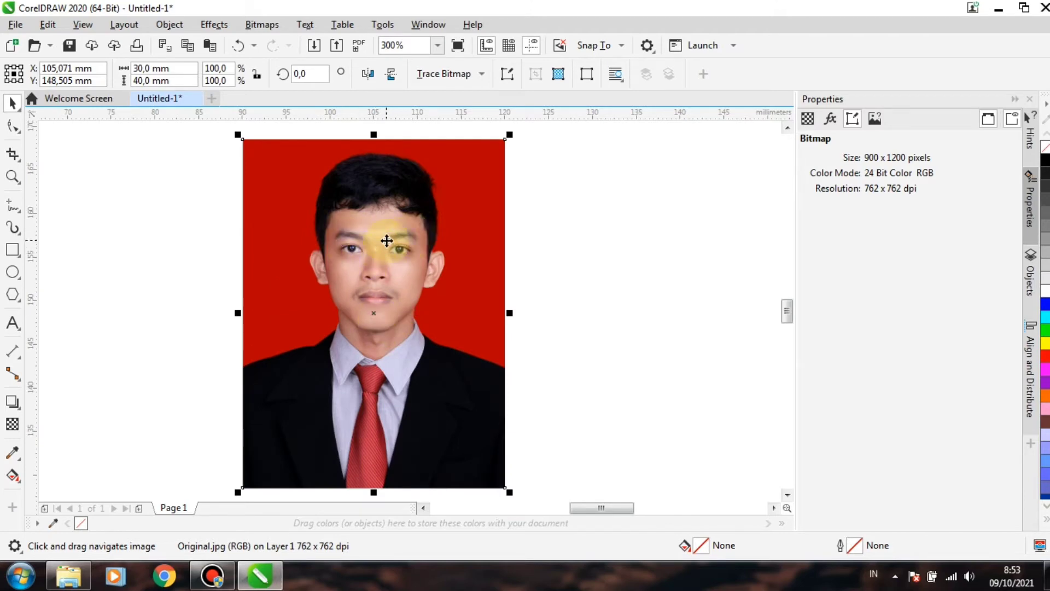
right_click(387, 241)
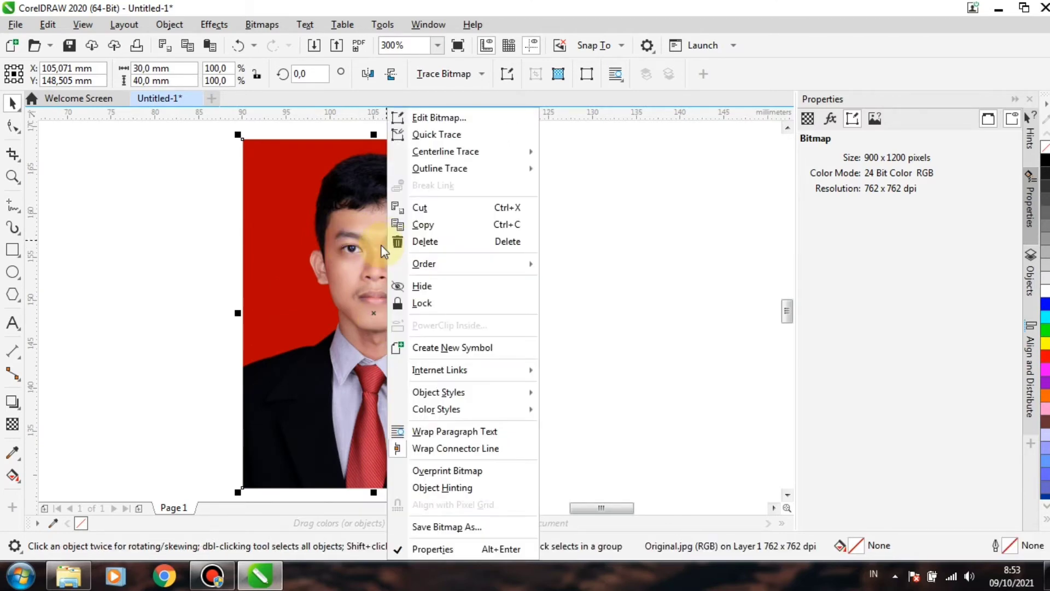
click(454, 119)
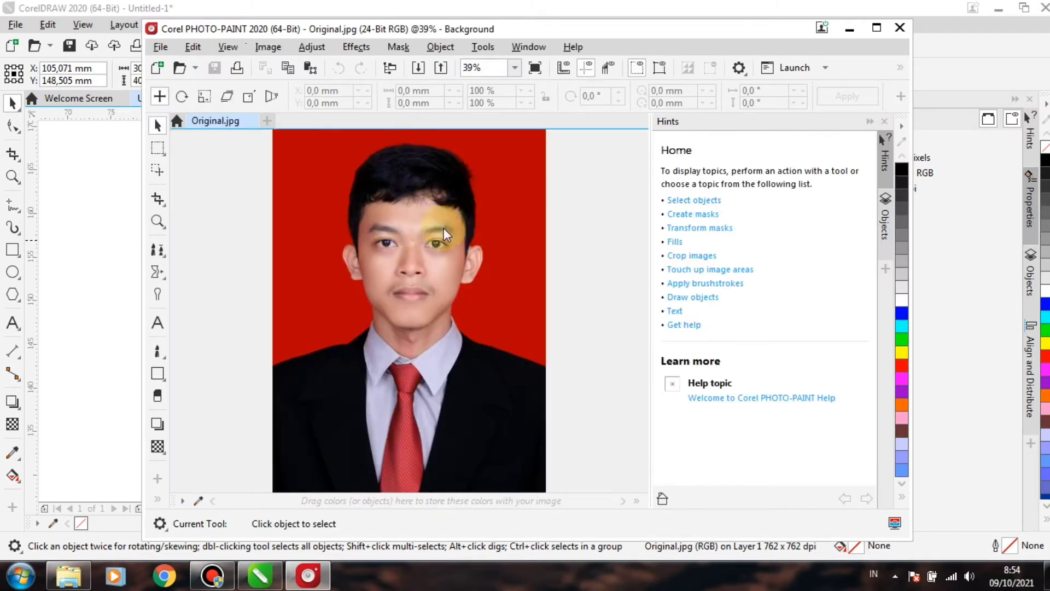
- Mask out the red background using the Magic Wand Mask in subtractive mode with tolerance 10
click(160, 153)
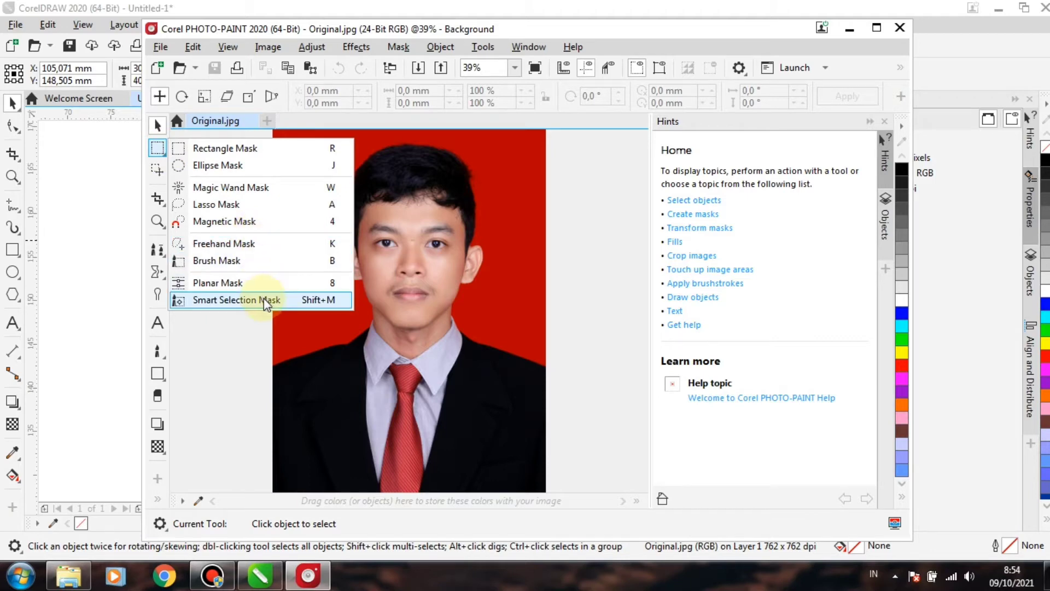
click(258, 190)
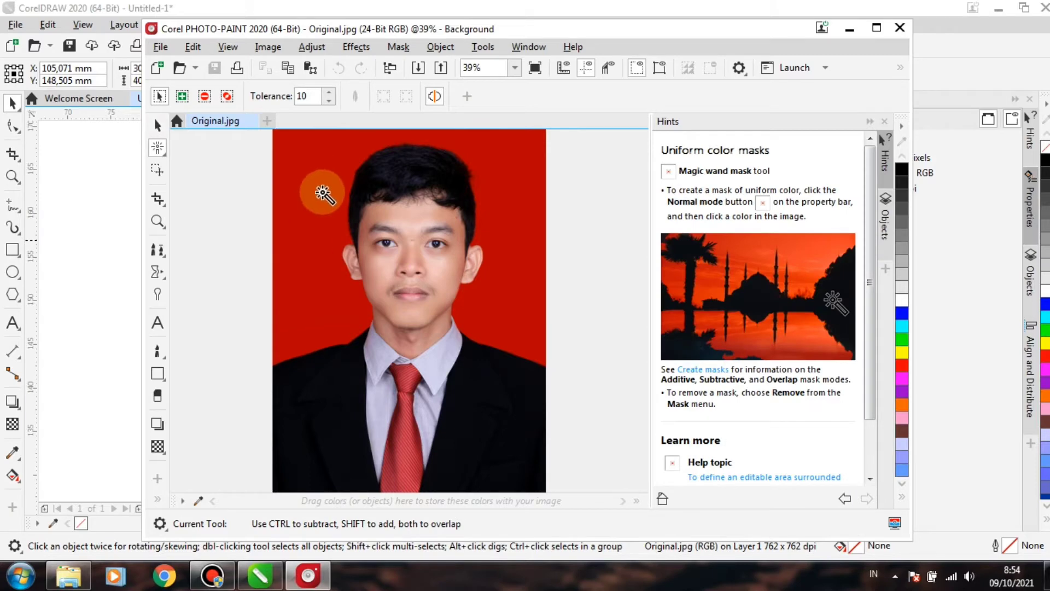
click(205, 102)
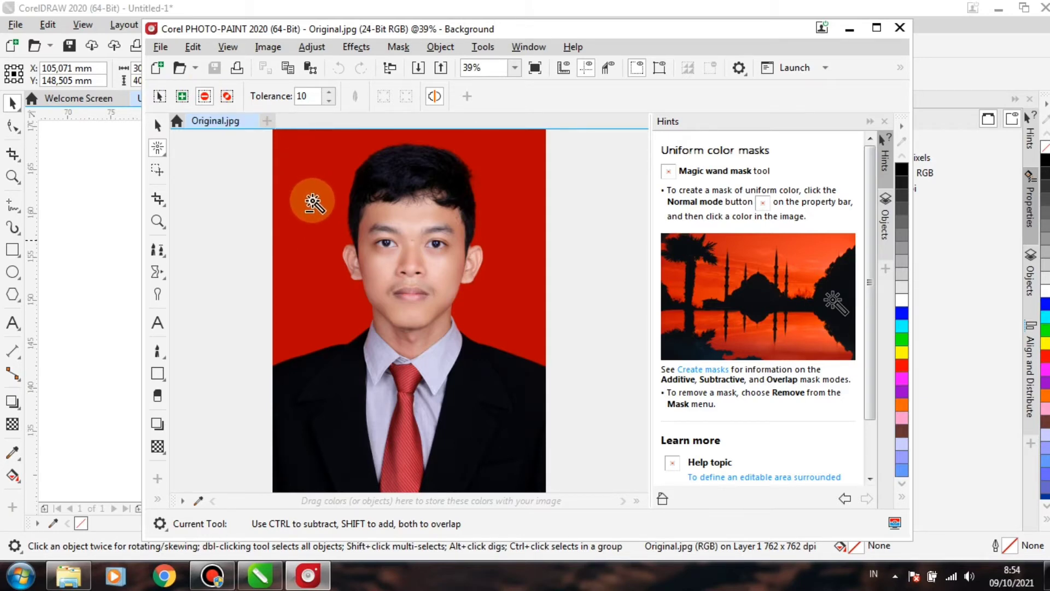
click(312, 202)
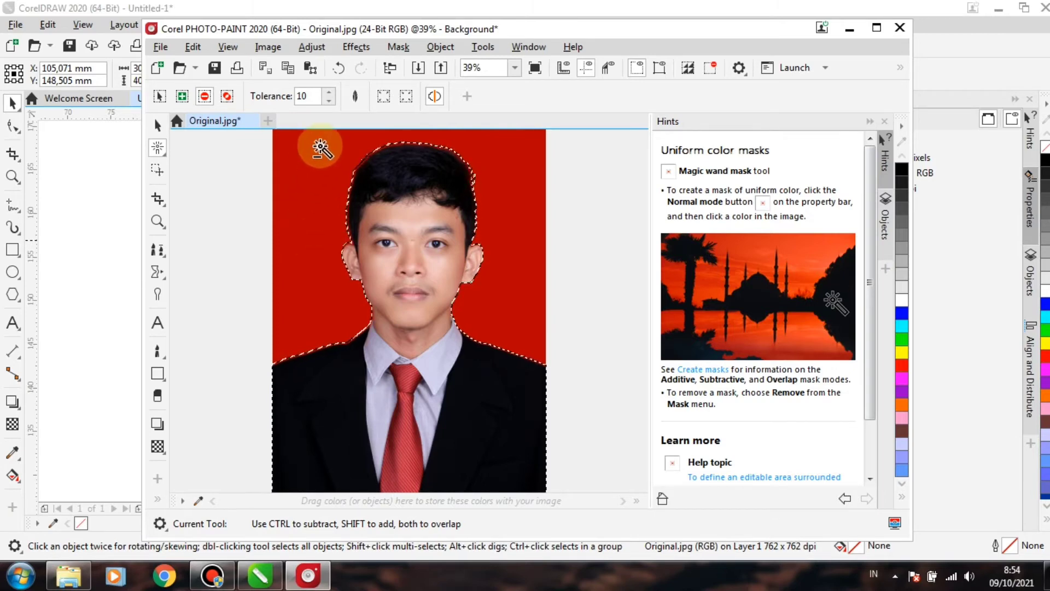
- Save the masked photo and close PHOTO-PAINT to return to the CorelDRAW document
click(164, 48)
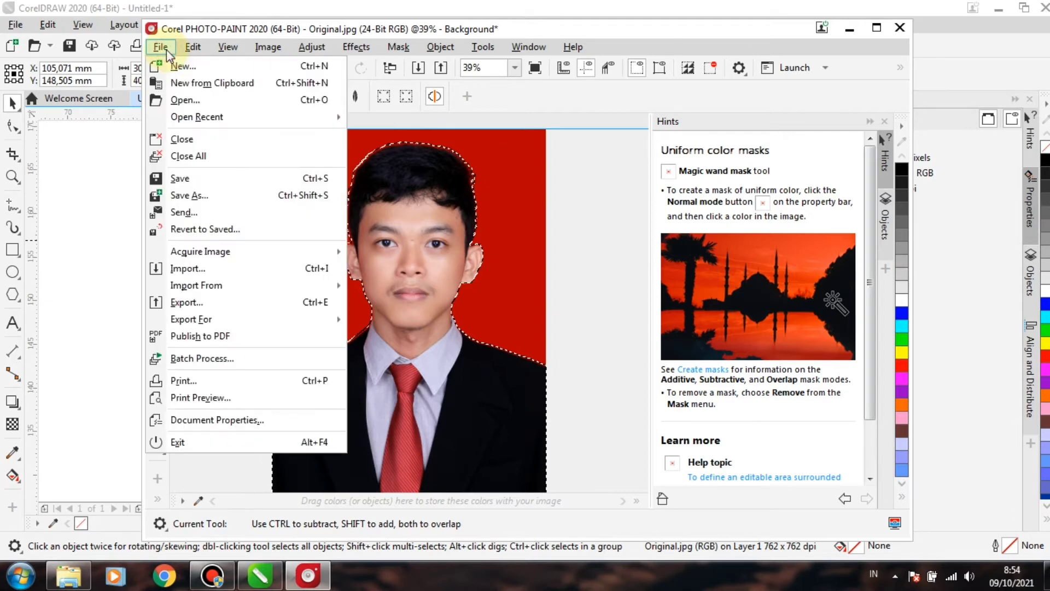
click(209, 179)
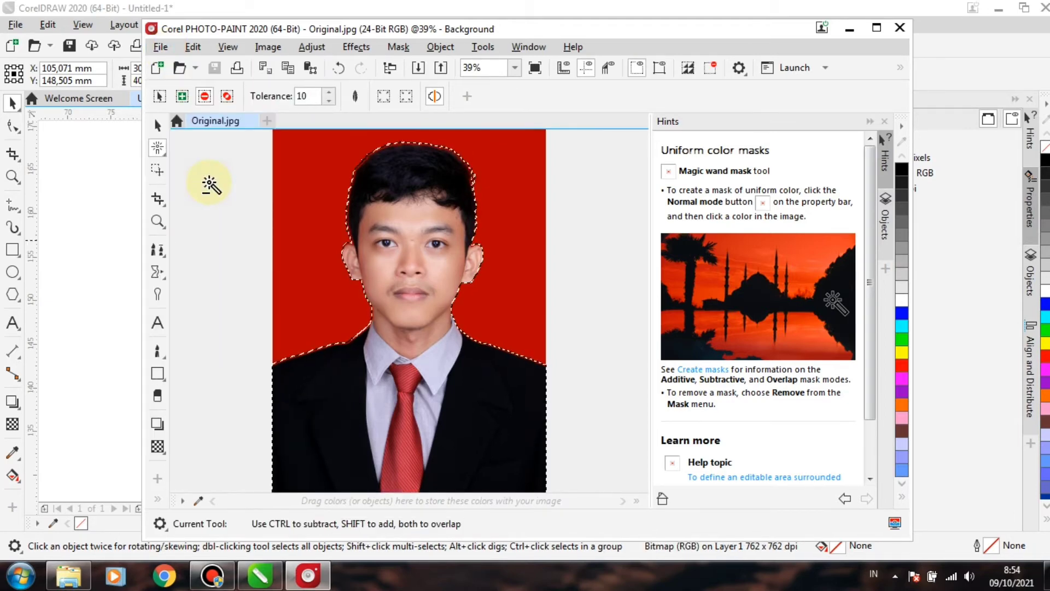
click(900, 31)
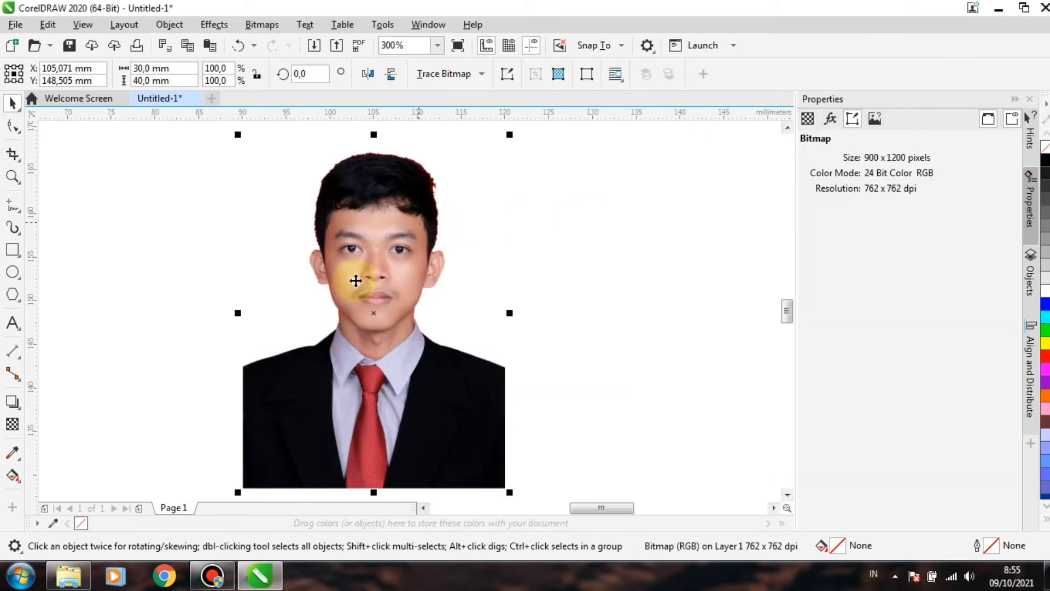
- Draw a rectangle about 4.9 by 5.8 mm over the upper part of the tie
click(12, 251)
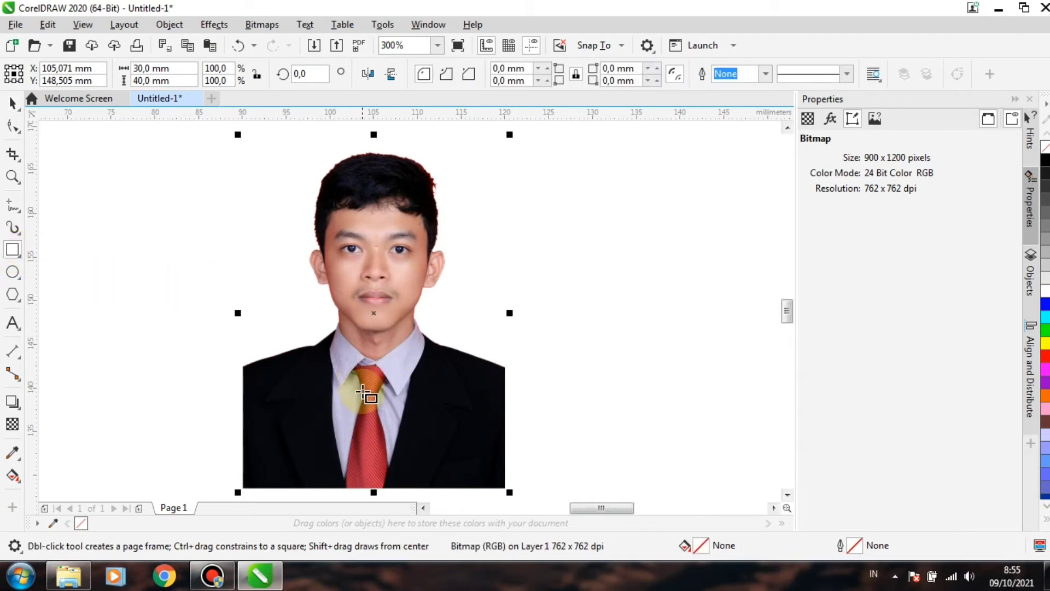
drag(354, 372, 396, 422)
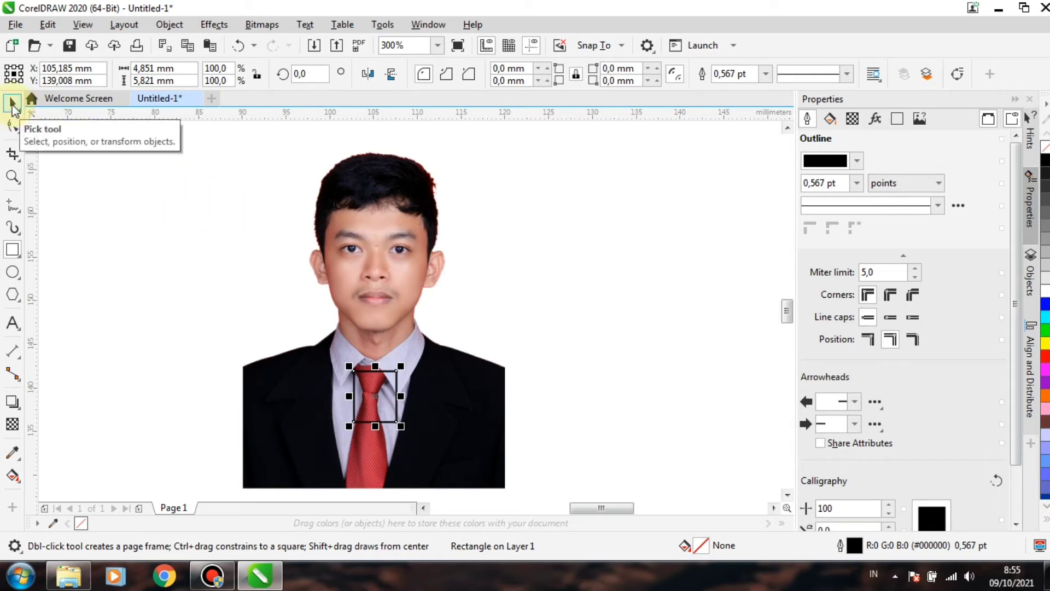
click(13, 105)
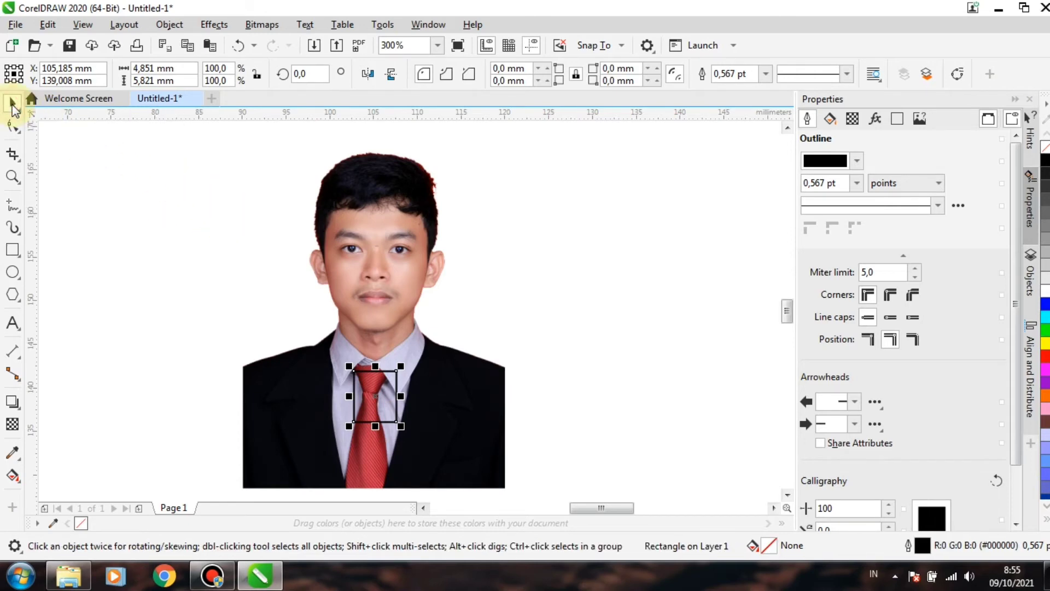
click(554, 394)
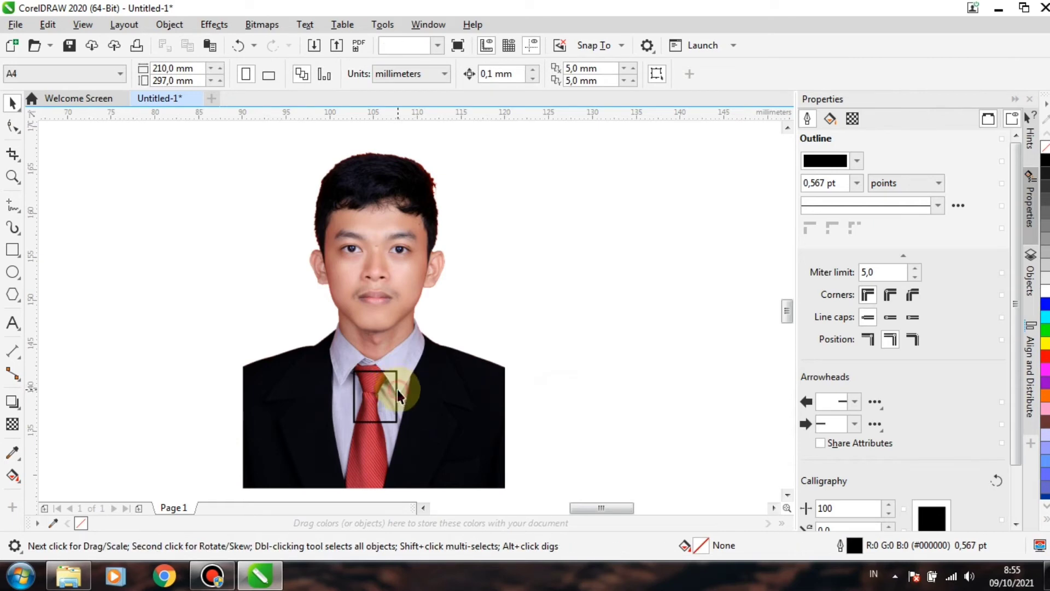
- Create a boundary around the small rectangle and the portrait bitmap together
click(398, 389)
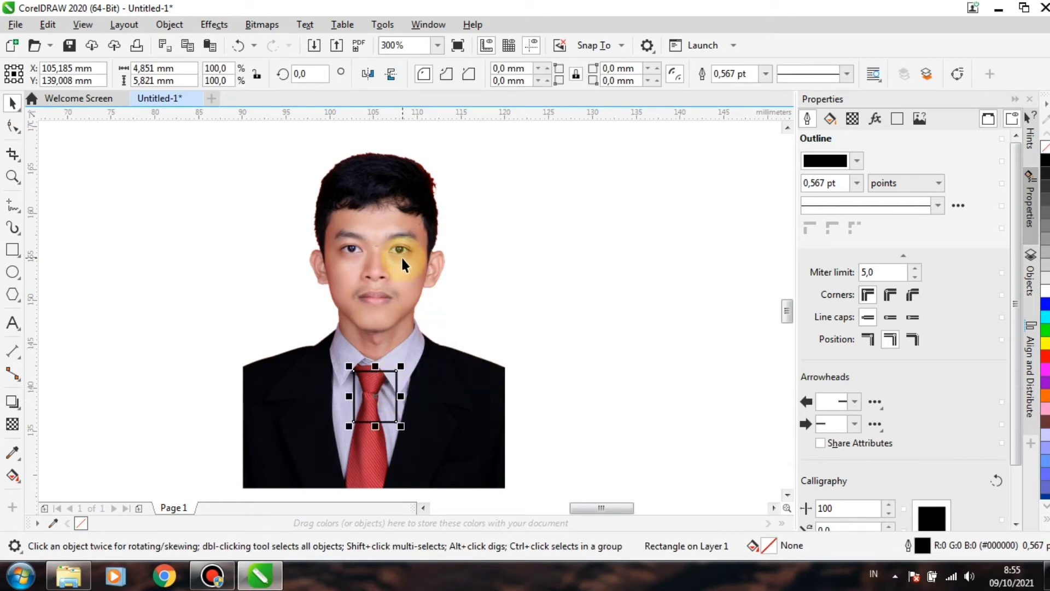
shift+click(461, 422)
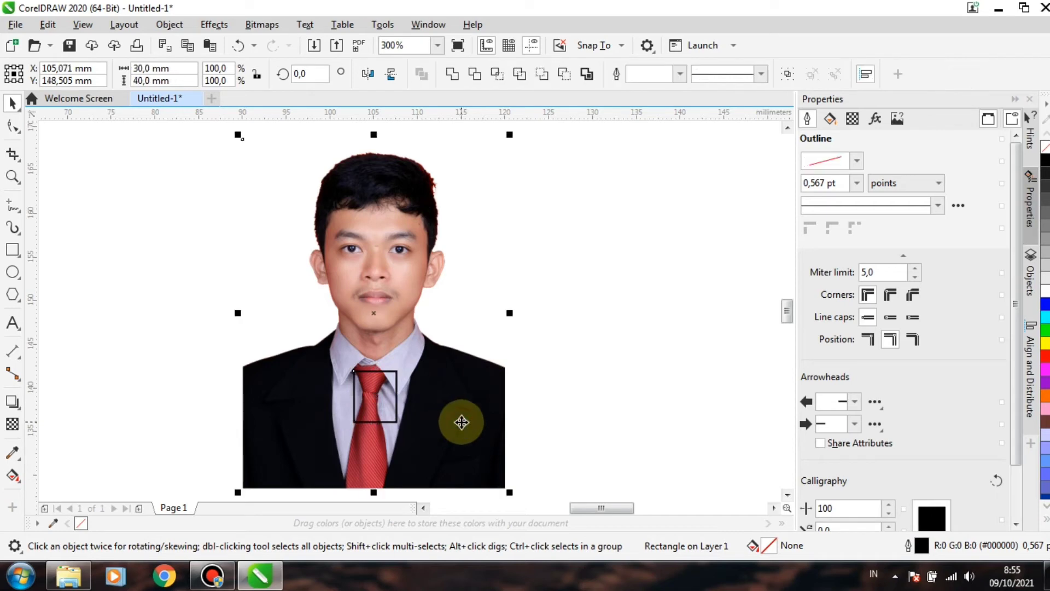
click(587, 77)
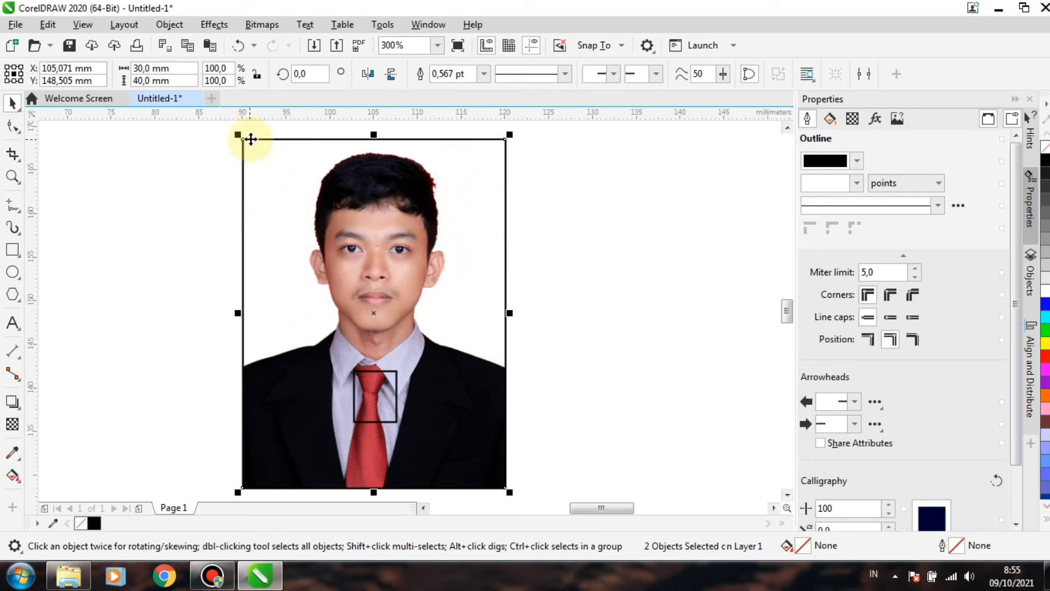
- Delete the small rectangle over the tie
click(110, 202)
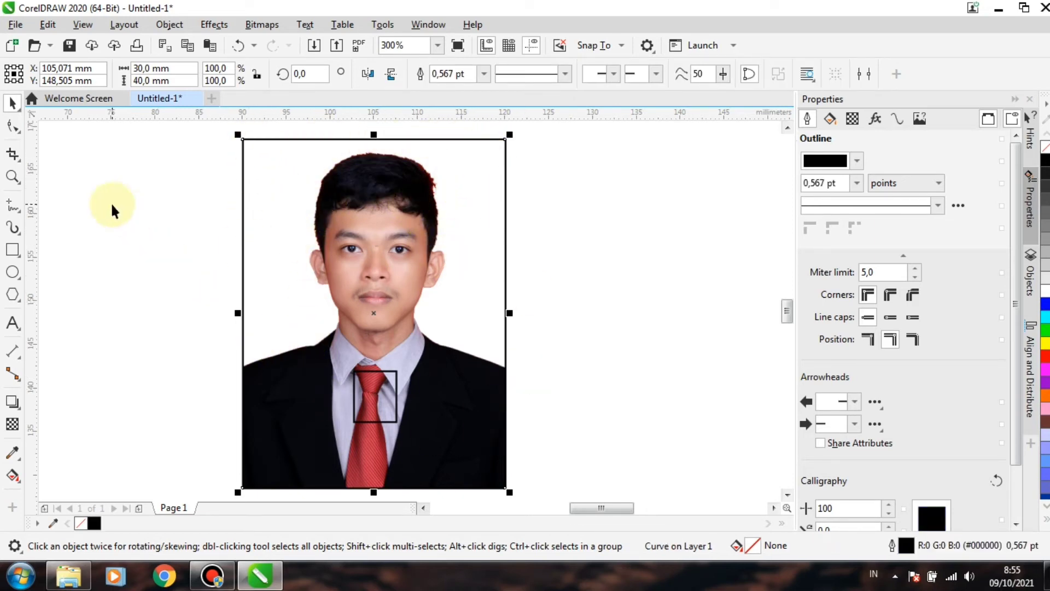
click(383, 372)
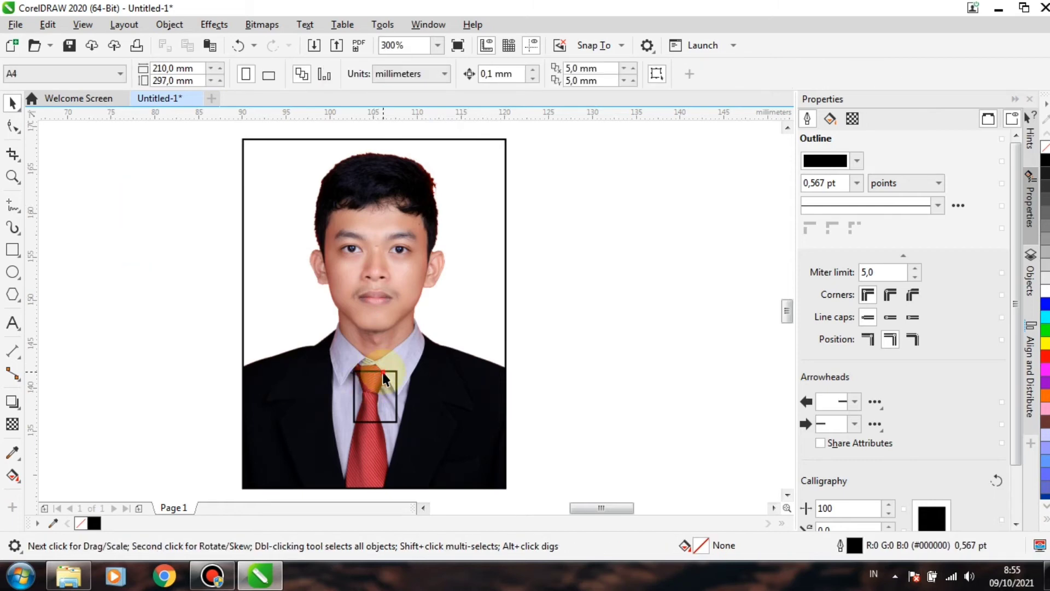
click(383, 372)
key(Delete)
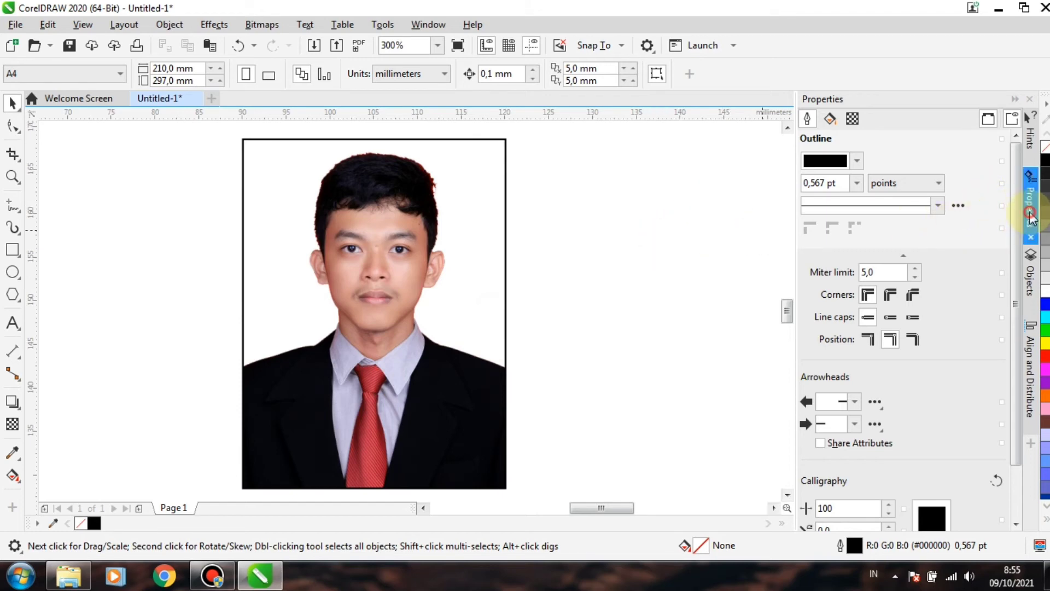
- Display the document's list of objects and layers
click(1031, 279)
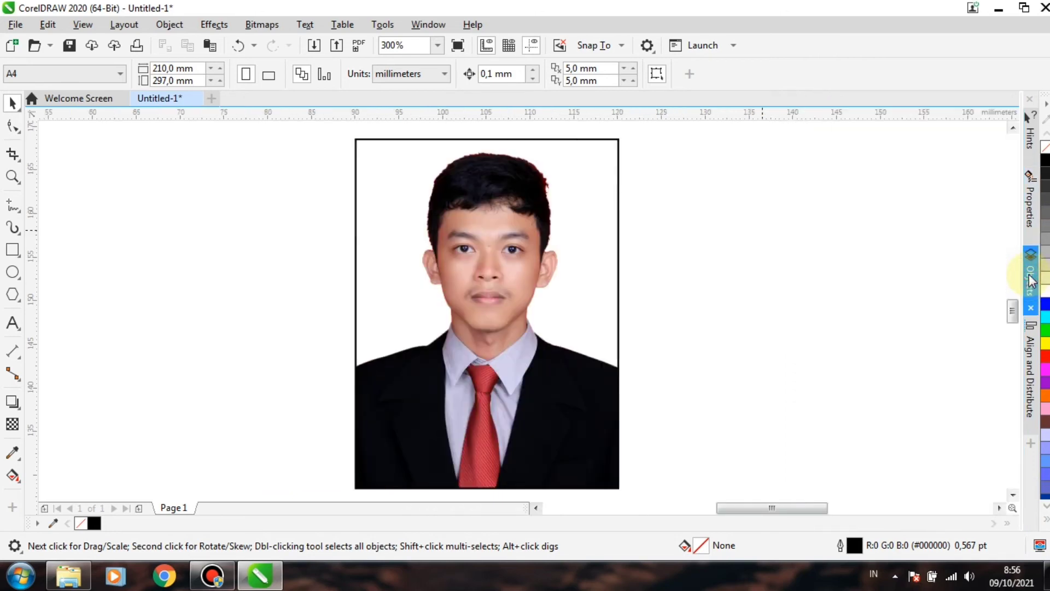
click(1031, 278)
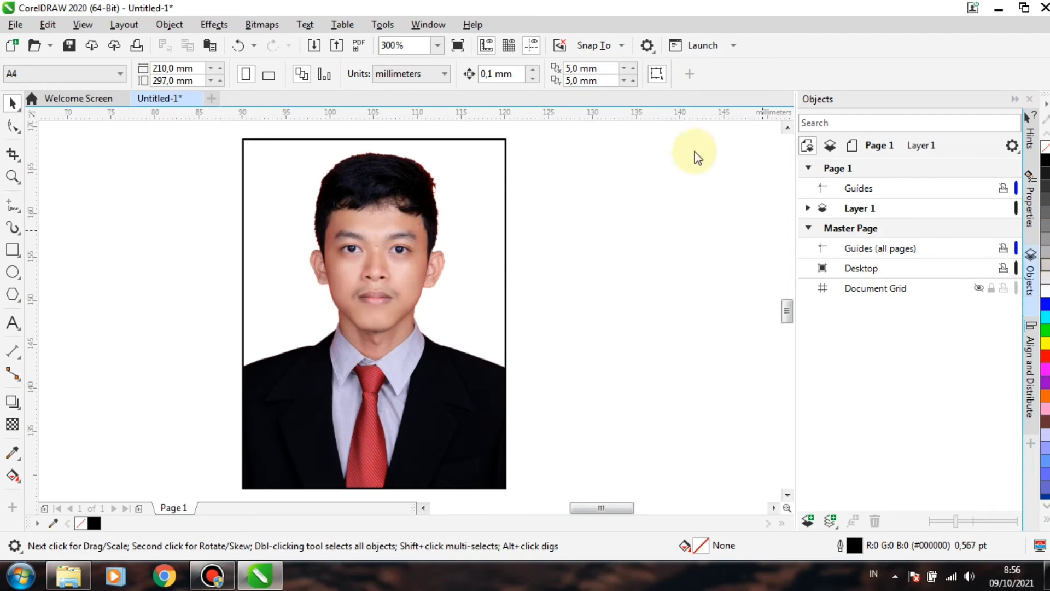
click(431, 27)
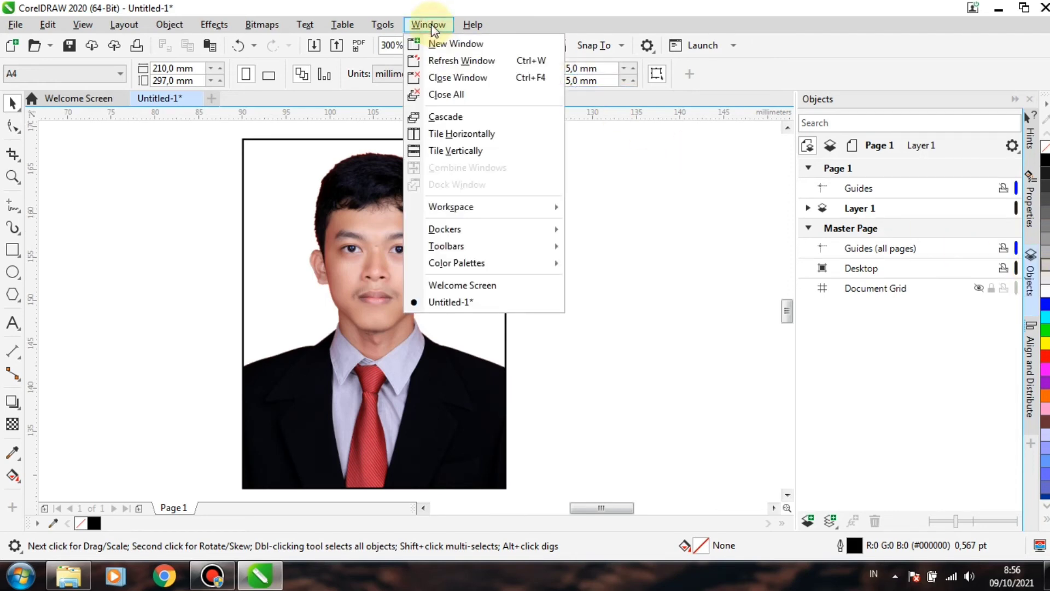
click(533, 225)
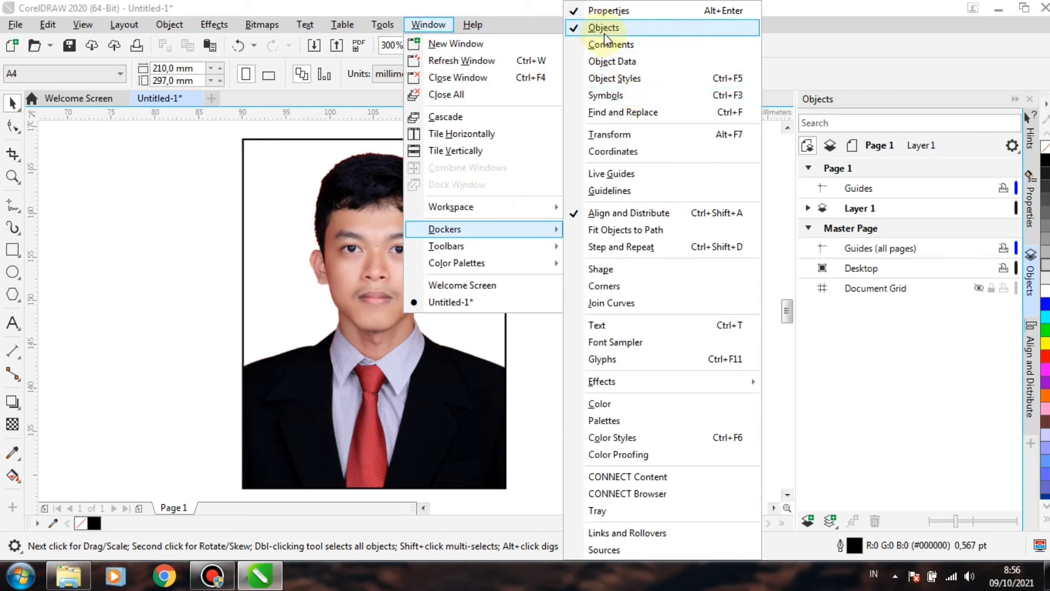
click(805, 60)
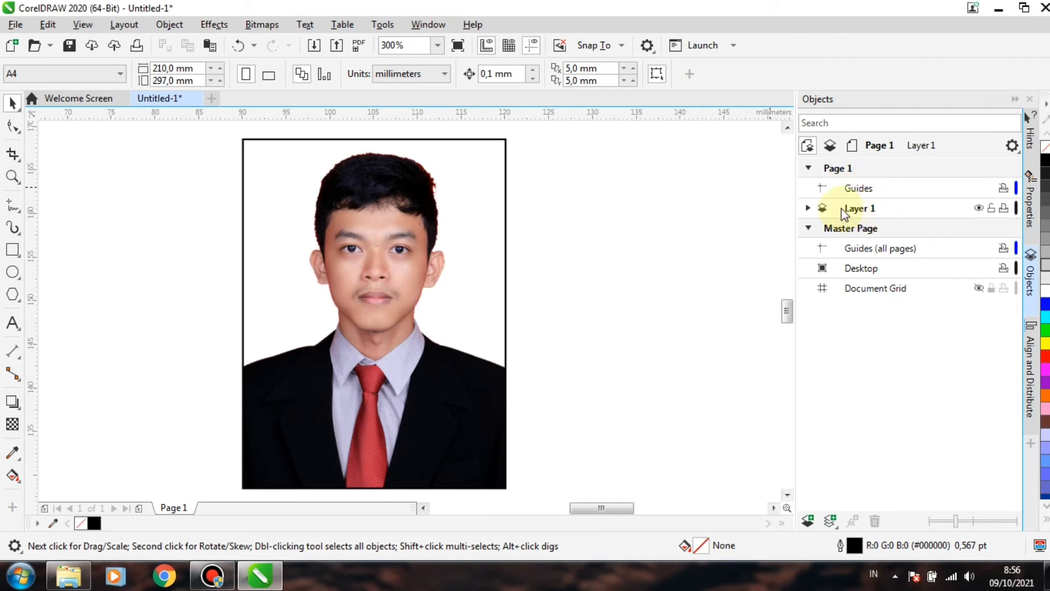
- Move the boundary curve below the bitmap in Layer 1's stacking order
click(808, 209)
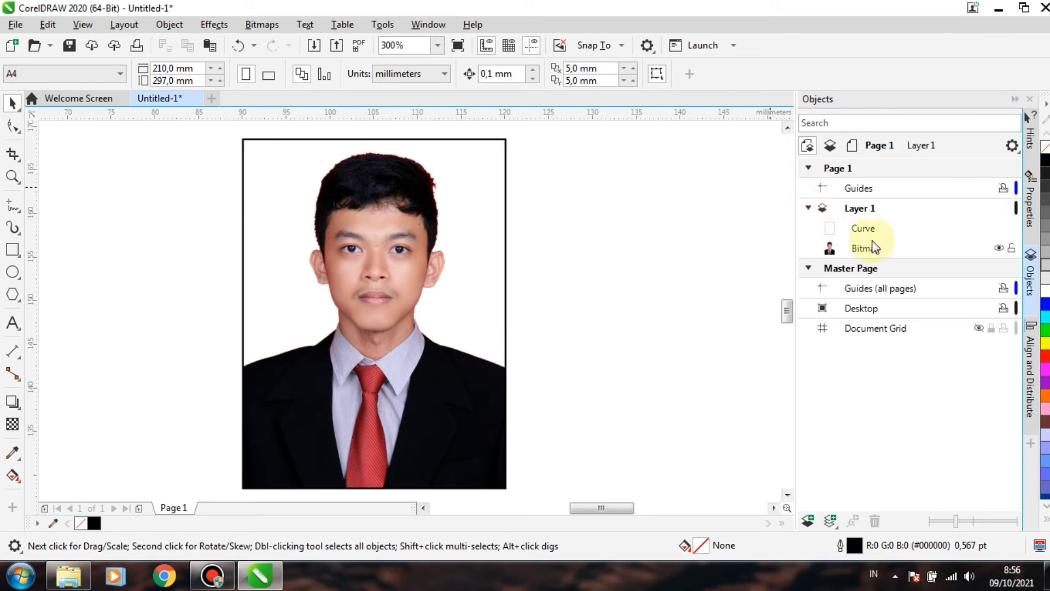
click(863, 229)
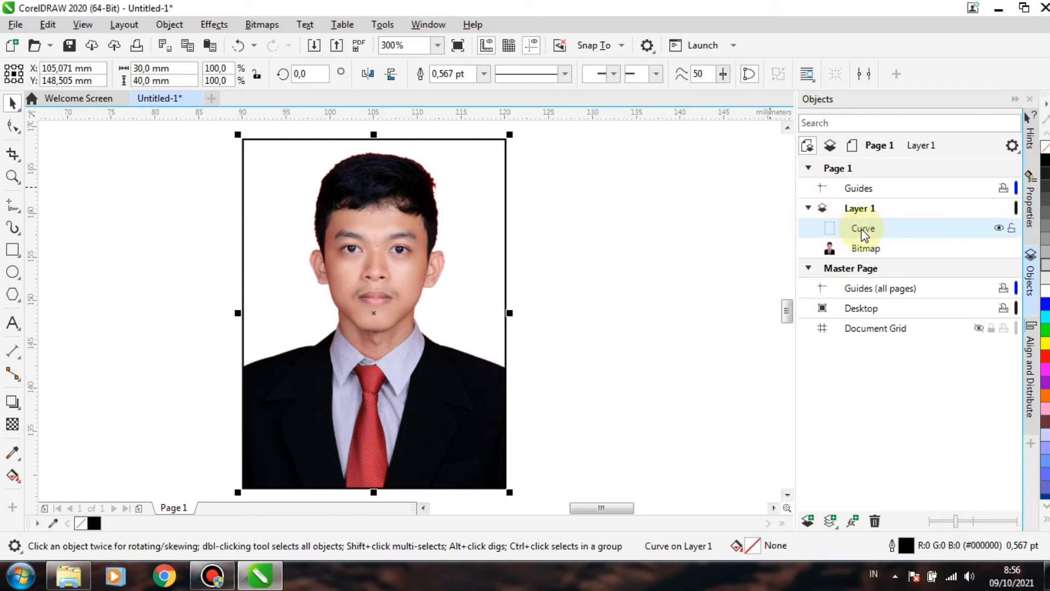
drag(894, 228, 891, 257)
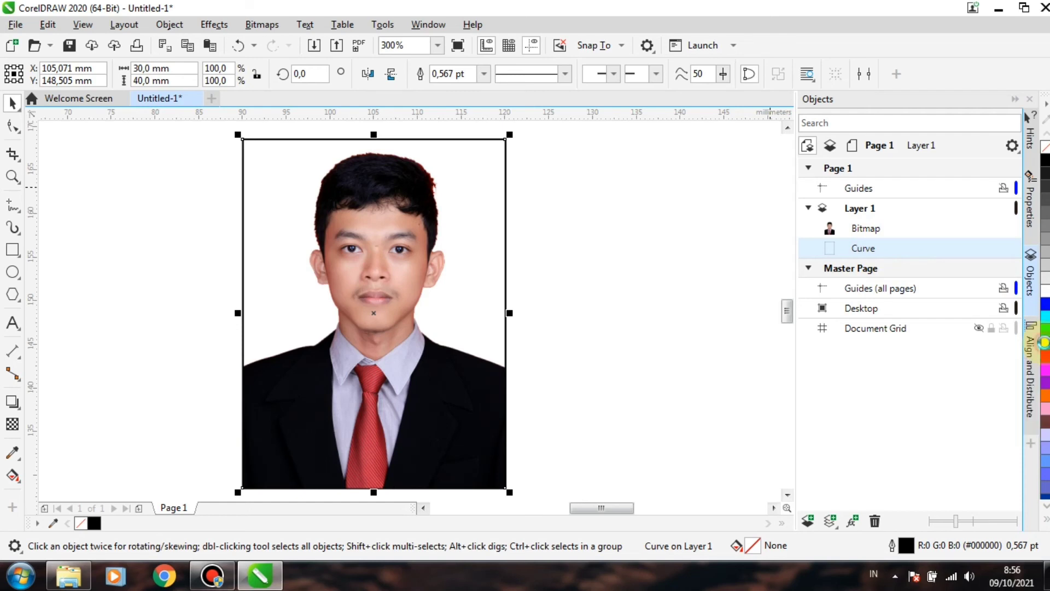
- Try a yellow fill on the boundary curve behind the portrait, replace it with pure blue (#0000FF), and deselect the curve
click(1046, 347)
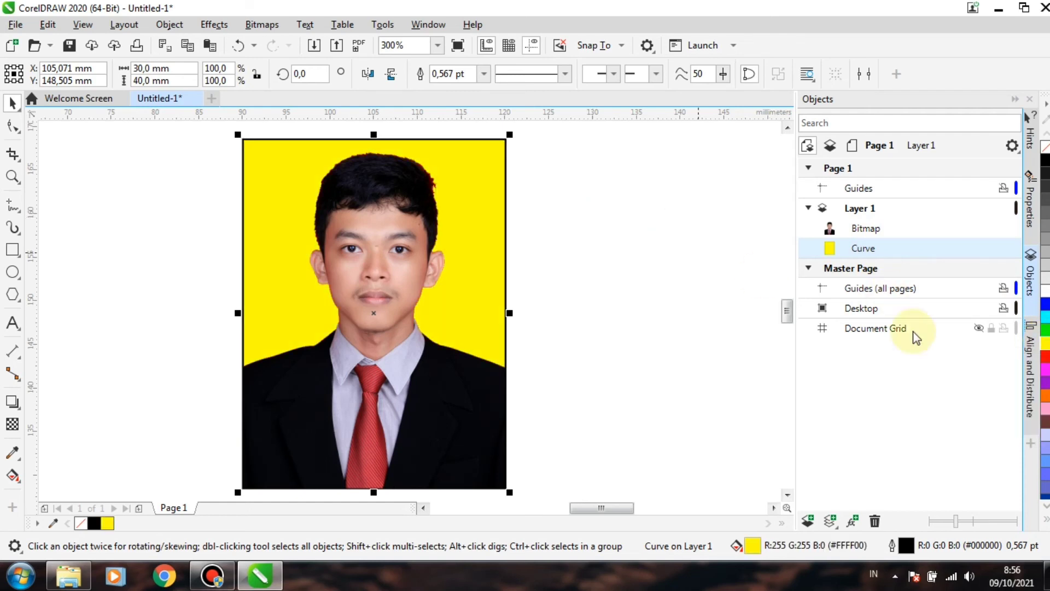
click(1046, 312)
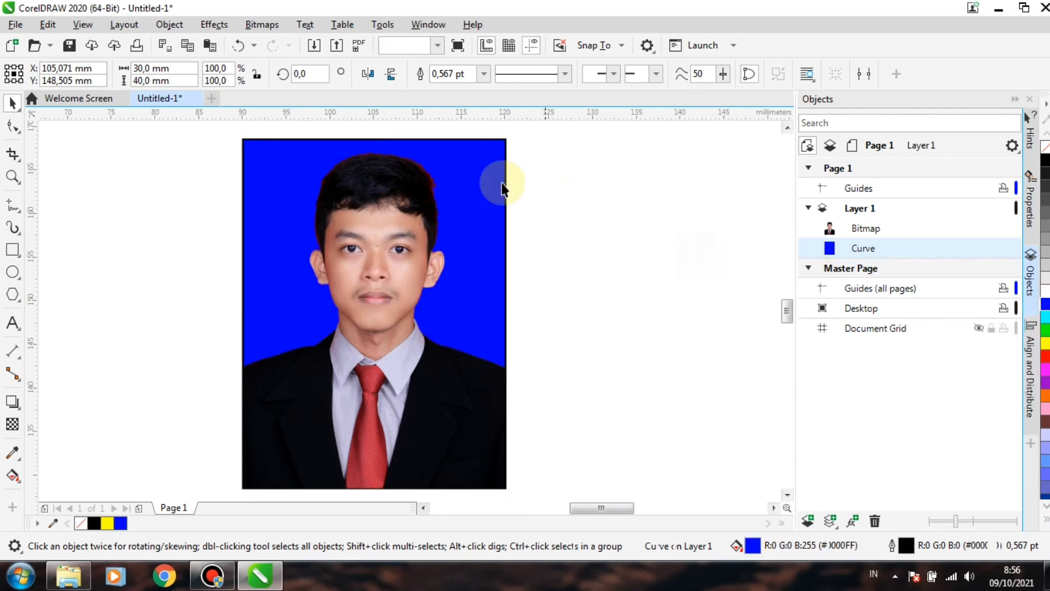
click(222, 164)
- Remove the black outline from the blue background curve behind the portrait and deselect it
scroll(222, 164, up, 3)
scroll(222, 164, up, 5)
key(h)
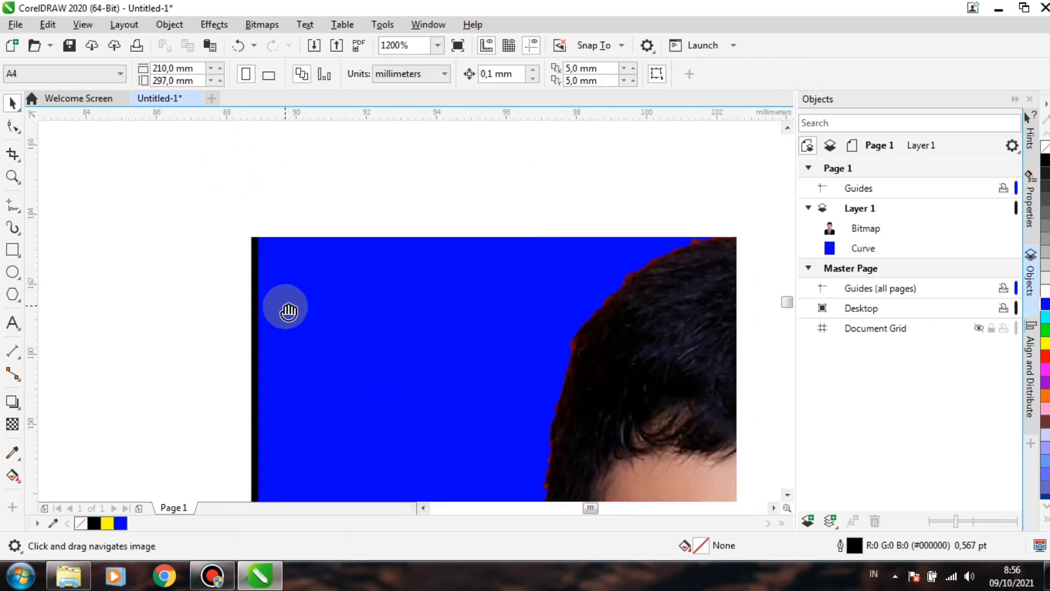
drag(284, 308, 301, 264)
drag(687, 241, 540, 277)
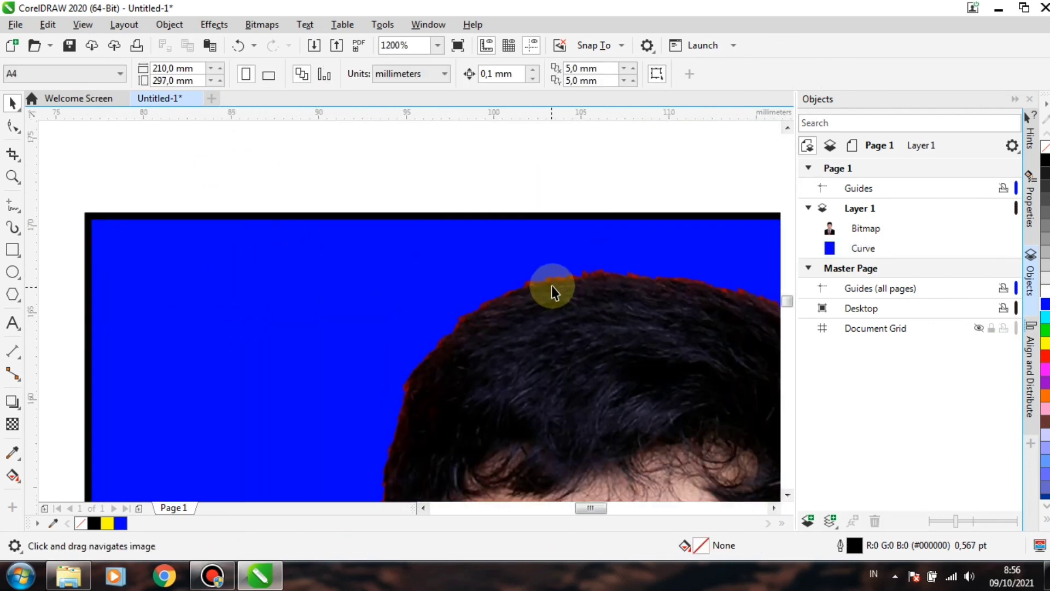
scroll(551, 286, down, 2)
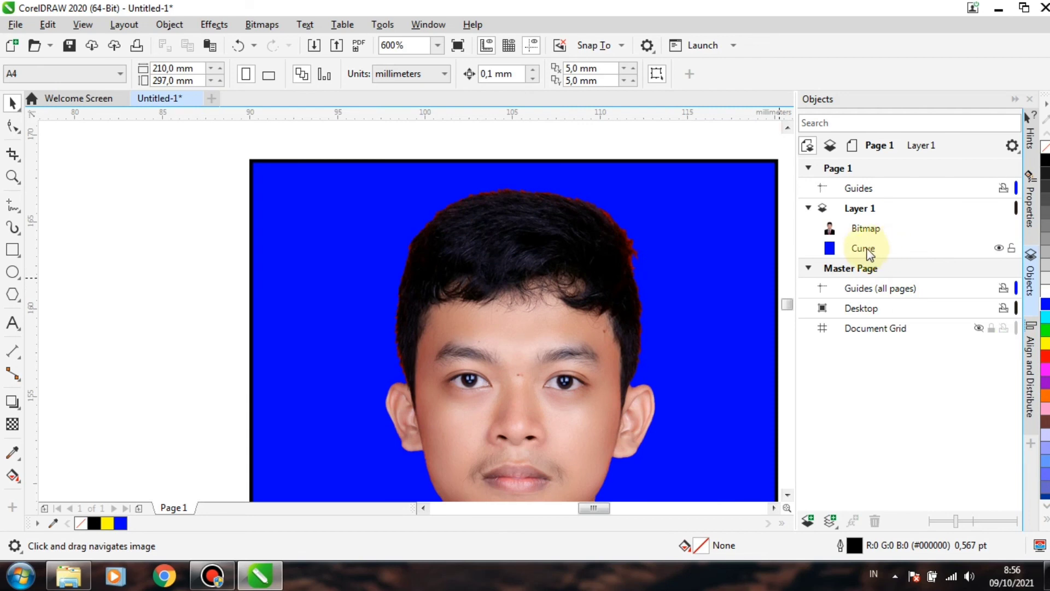
click(876, 248)
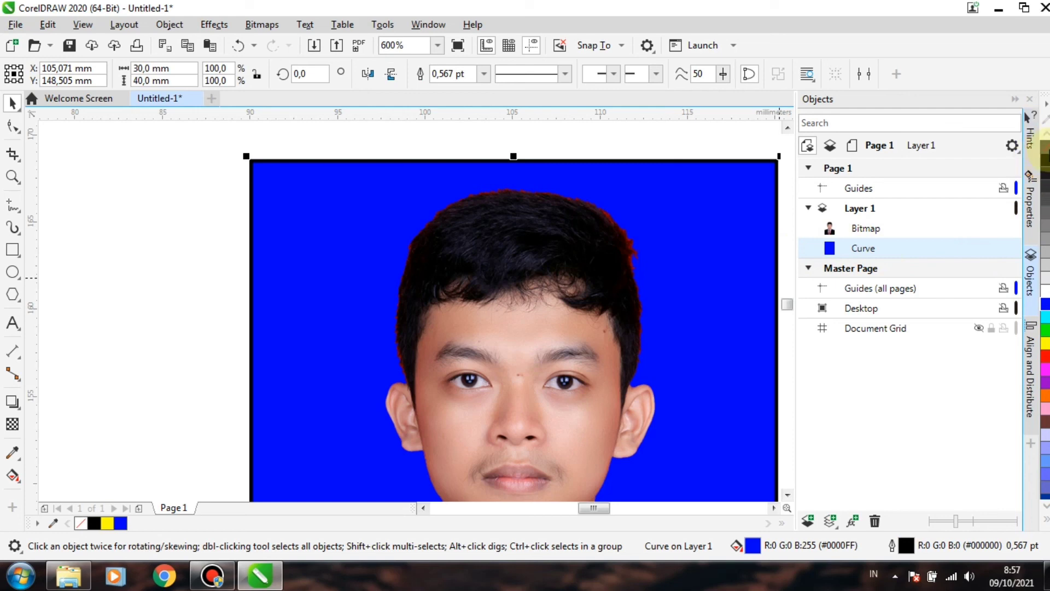
right_click(1045, 147)
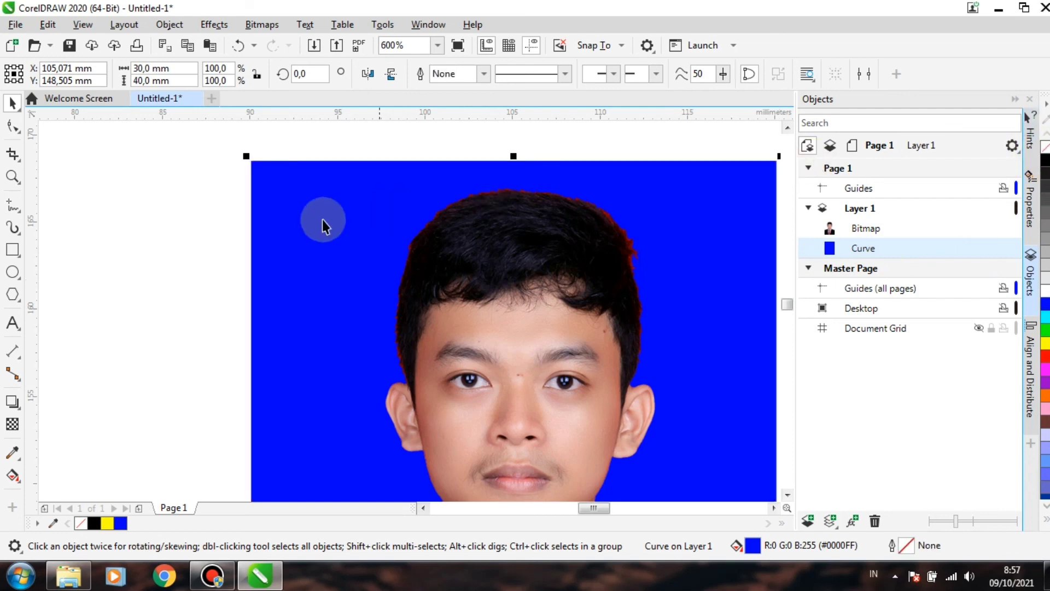
scroll(352, 274, down, 1)
key(Escape)
scroll(474, 350, down, 1)
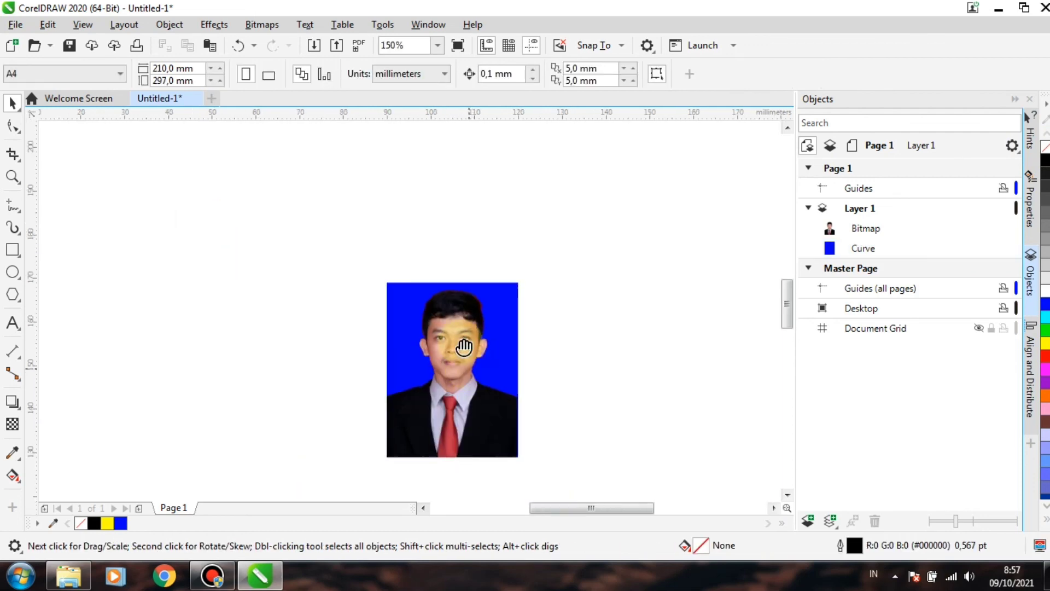
drag(460, 359, 414, 285)
scroll(462, 288, up, 1)
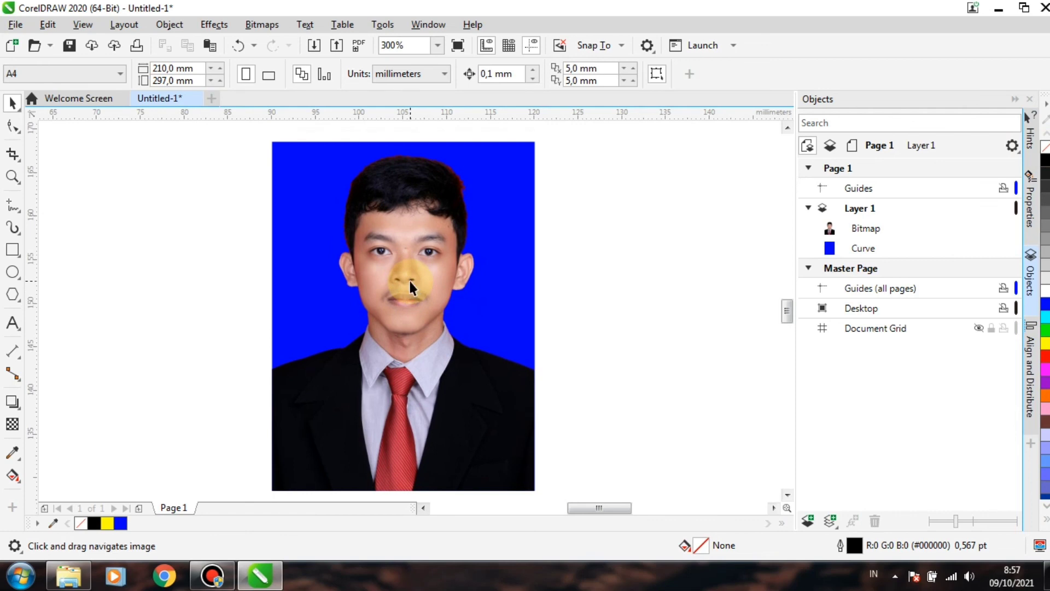